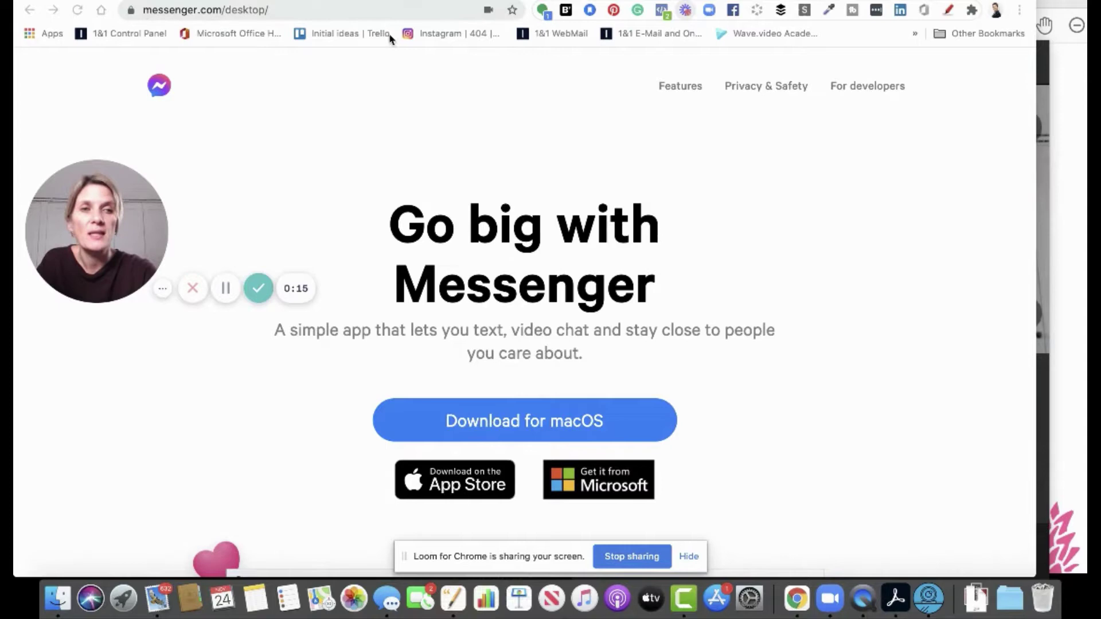
Download the macOS installer Messenger.78.5.114.dmg from Chrome, saving it to the Downloads folder.
left_click(532, 422)
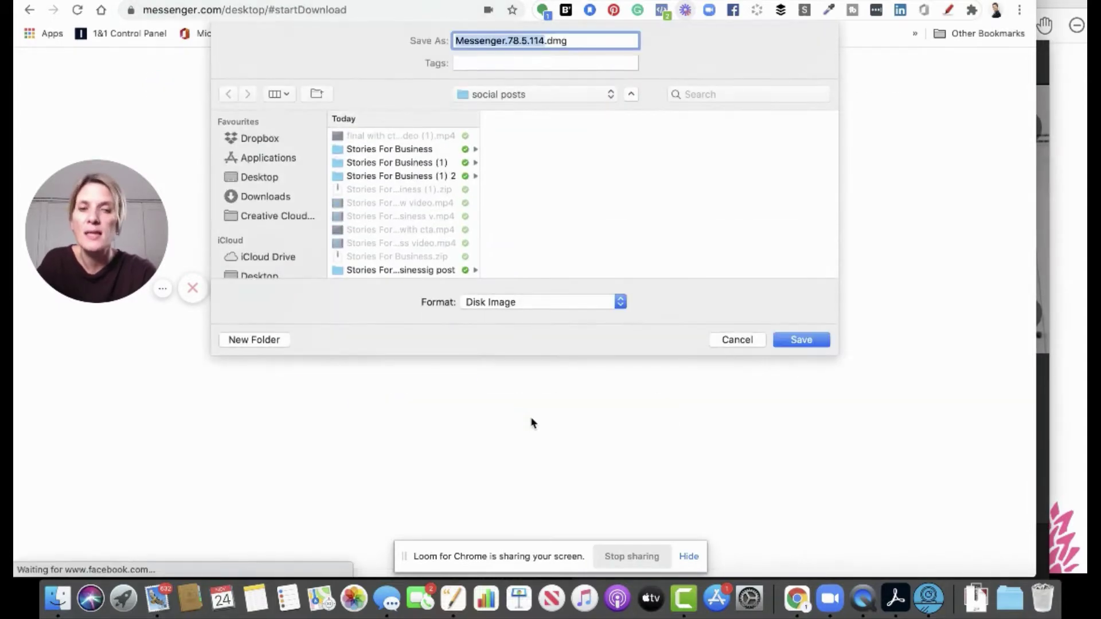
left_click(257, 156)
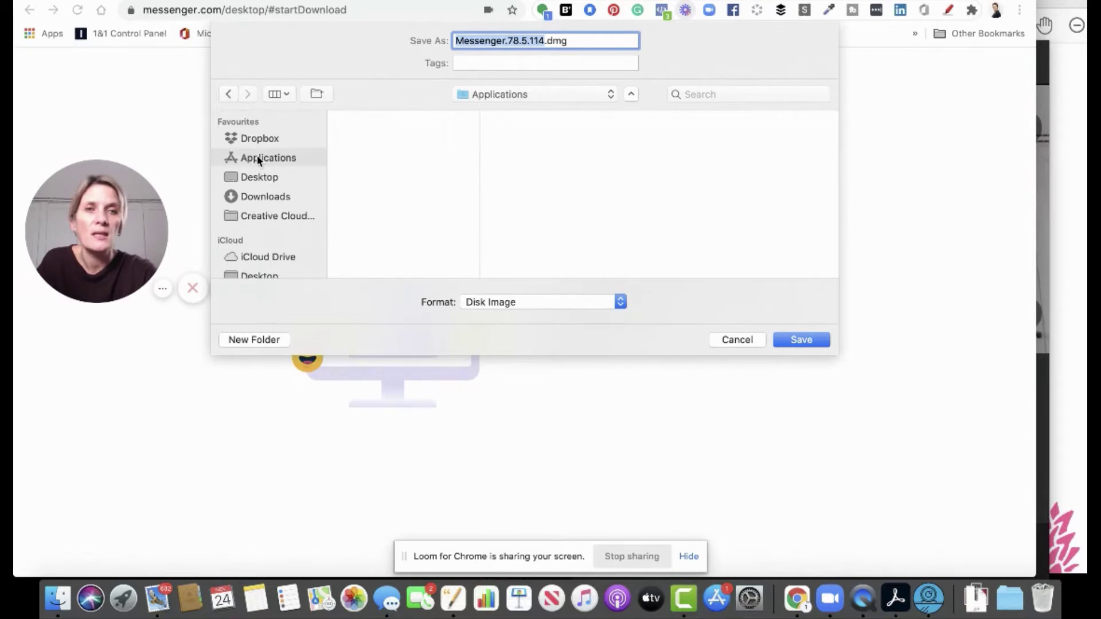
left_click(292, 197)
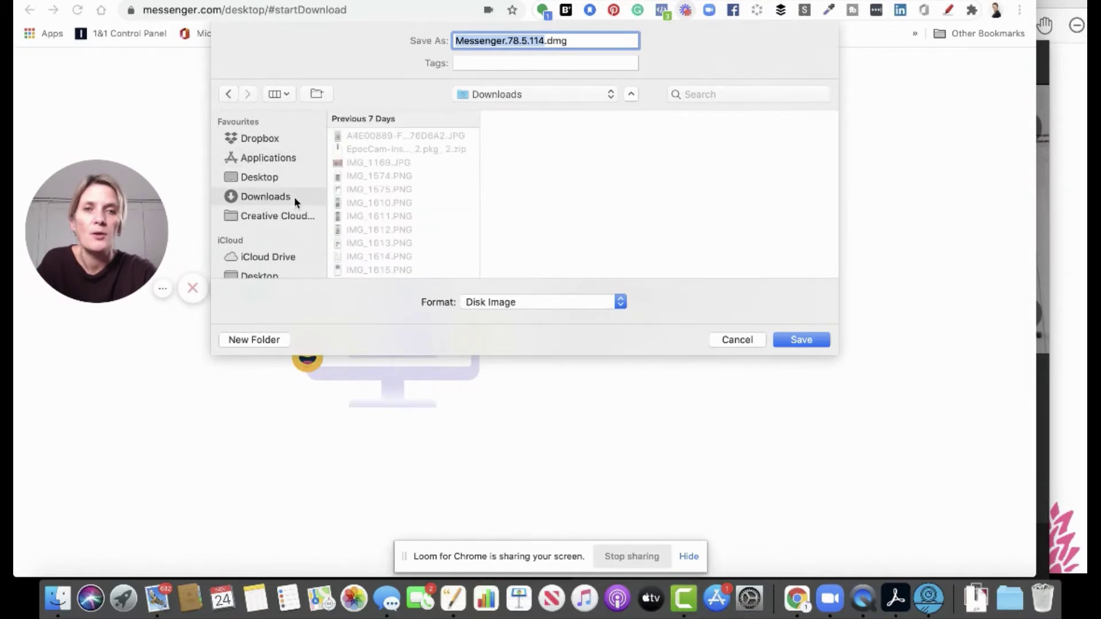
left_click(794, 340)
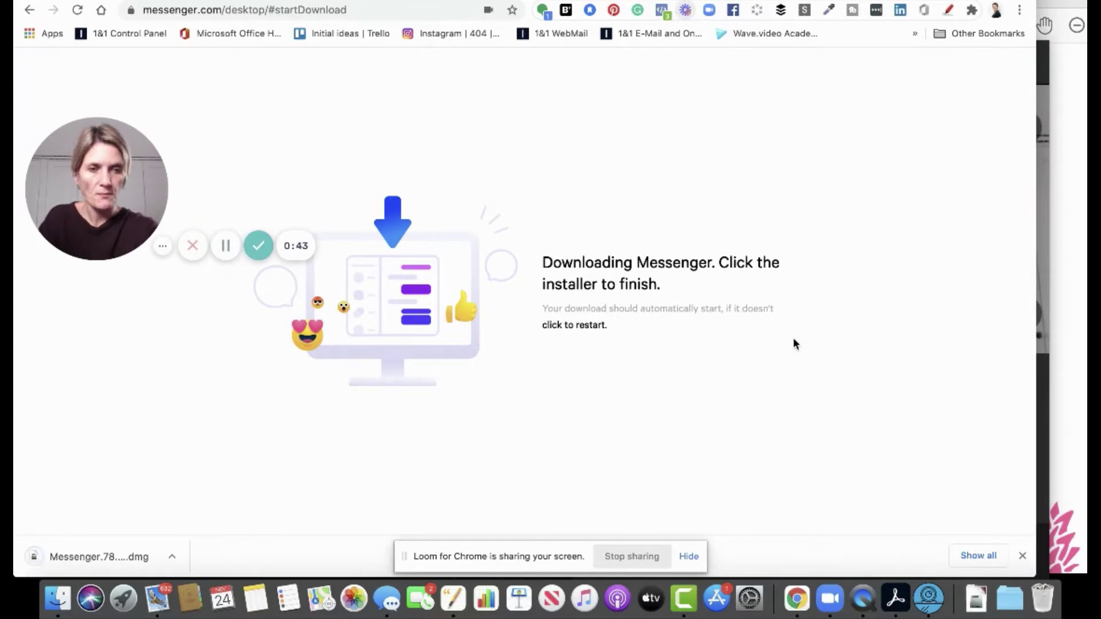
Open the Messenger disk image, launch Messenger, and approve the internet-app and Downloads-access prompts.
left_click(110, 554)
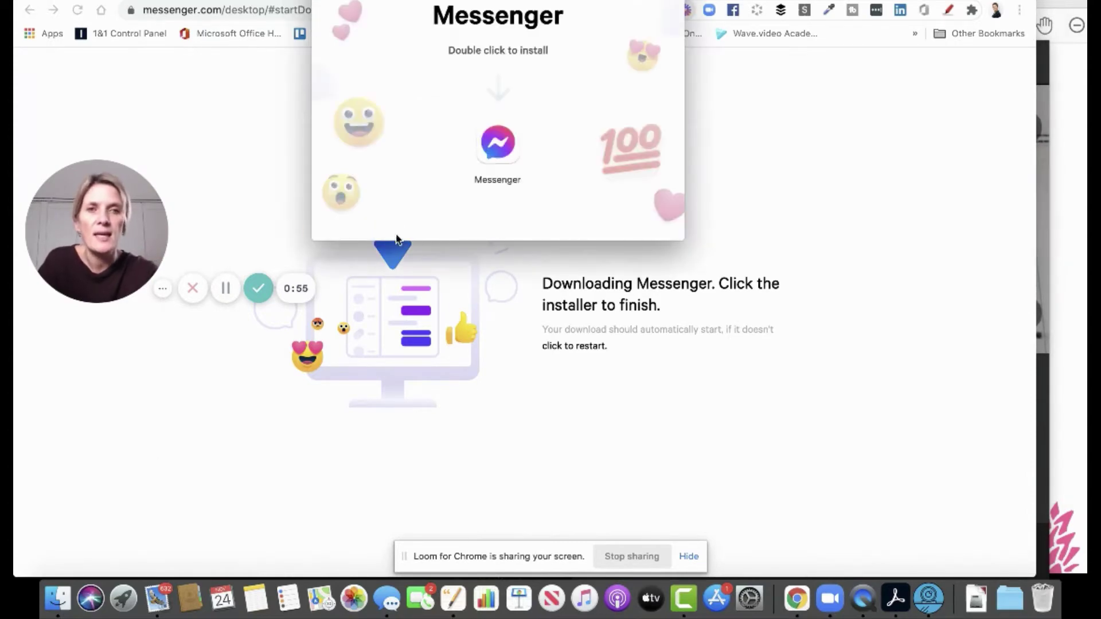
double_click(492, 152)
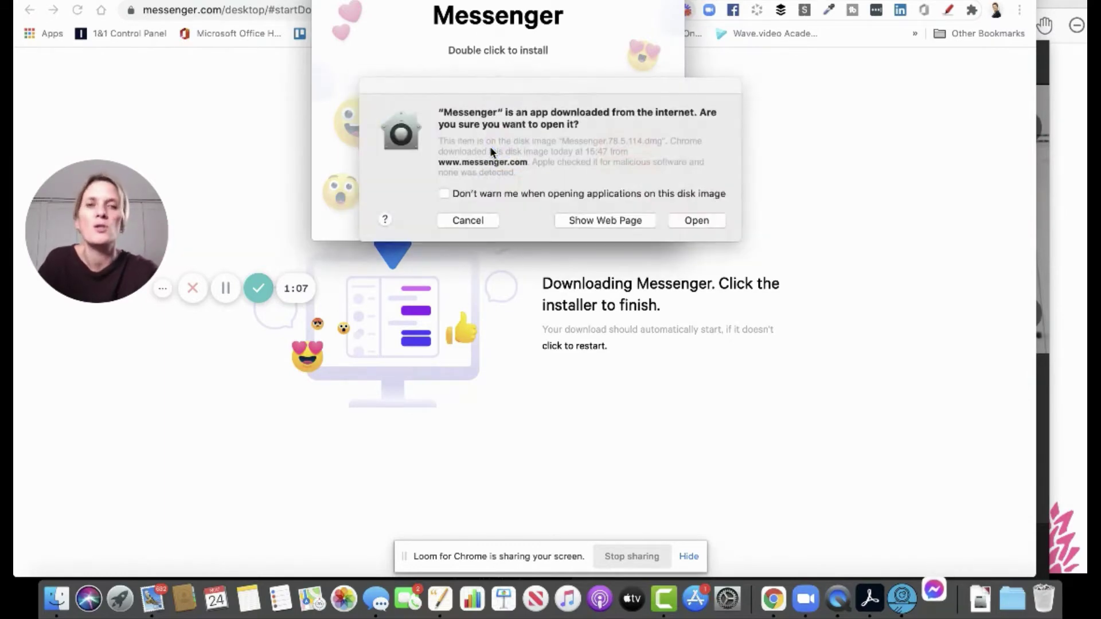
left_click(690, 221)
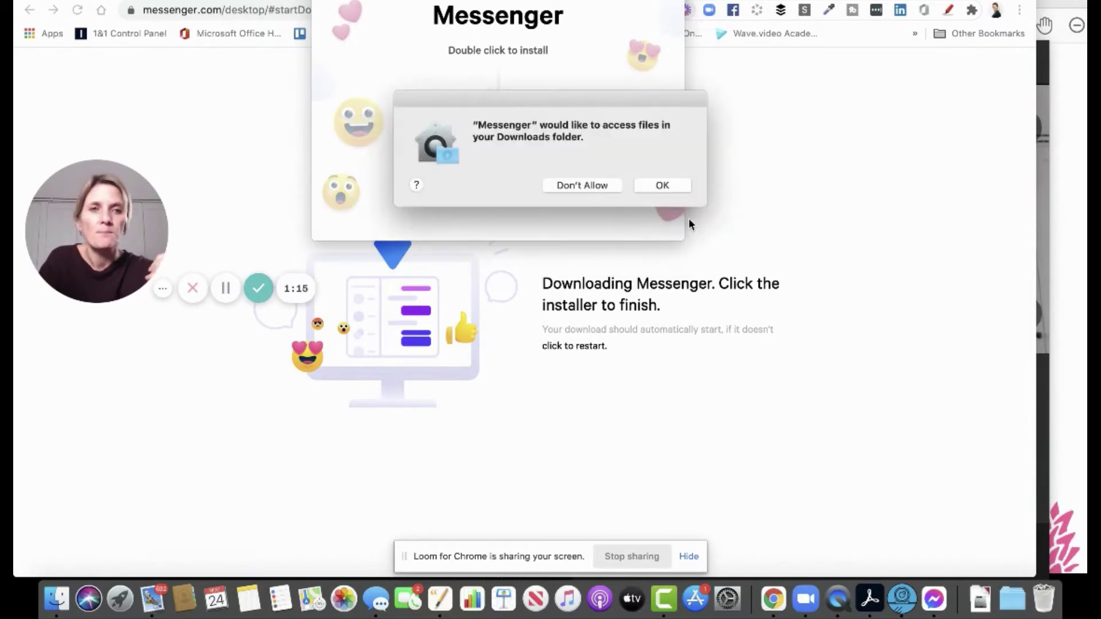
left_click(664, 186)
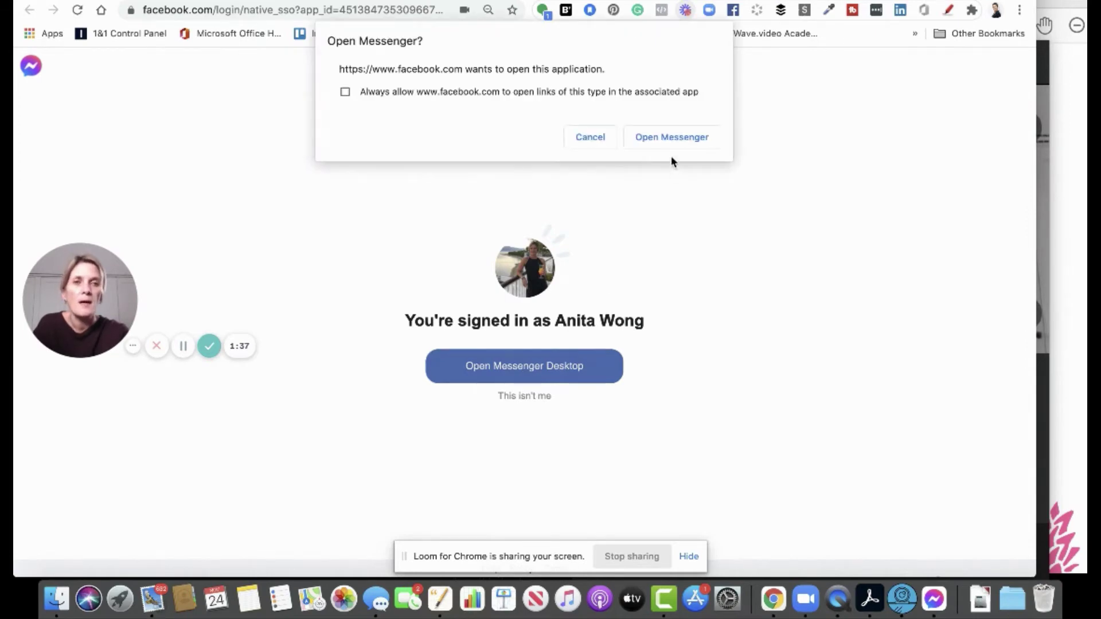
Open the signed-in account in Messenger, browse the chat list, then close, reopen and close the window.
left_click(674, 143)
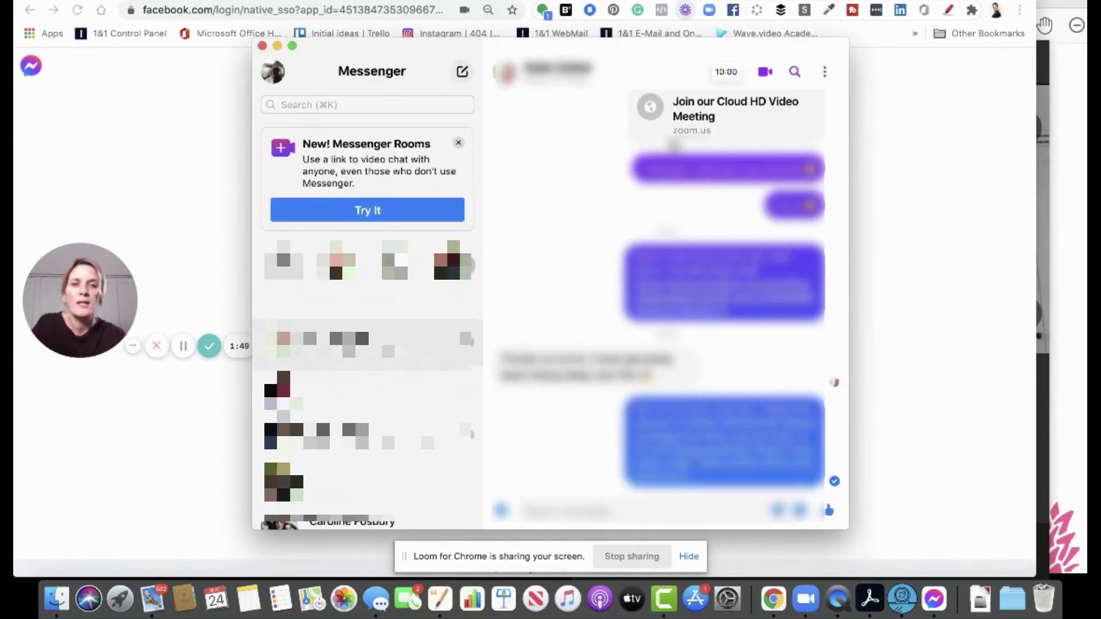
scroll(367, 390, "down", 5)
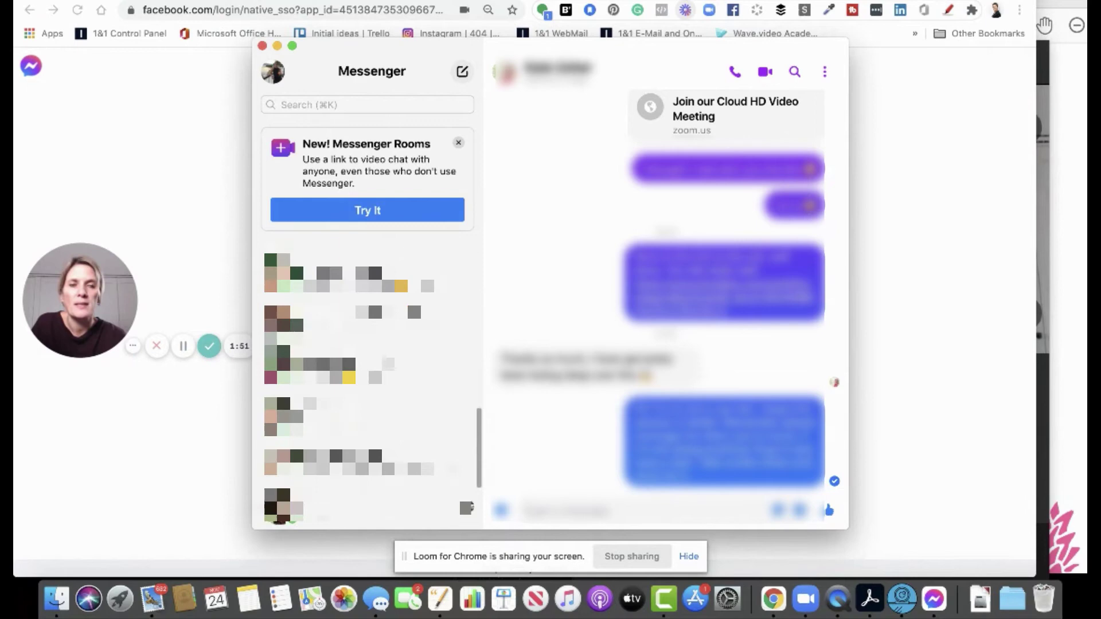
left_click(262, 46)
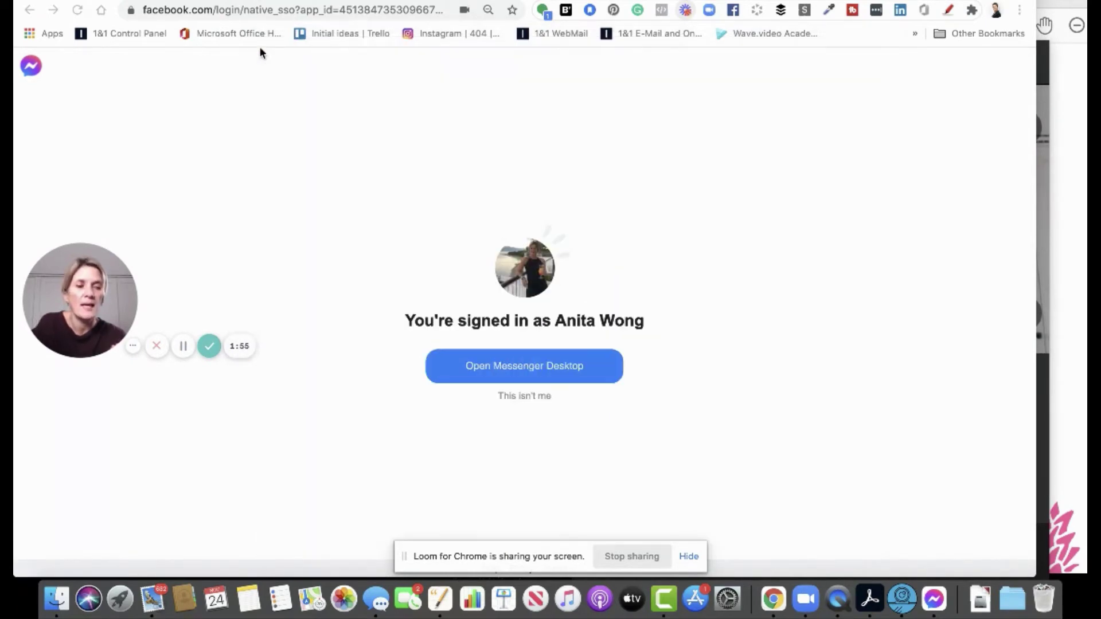
left_click(935, 600)
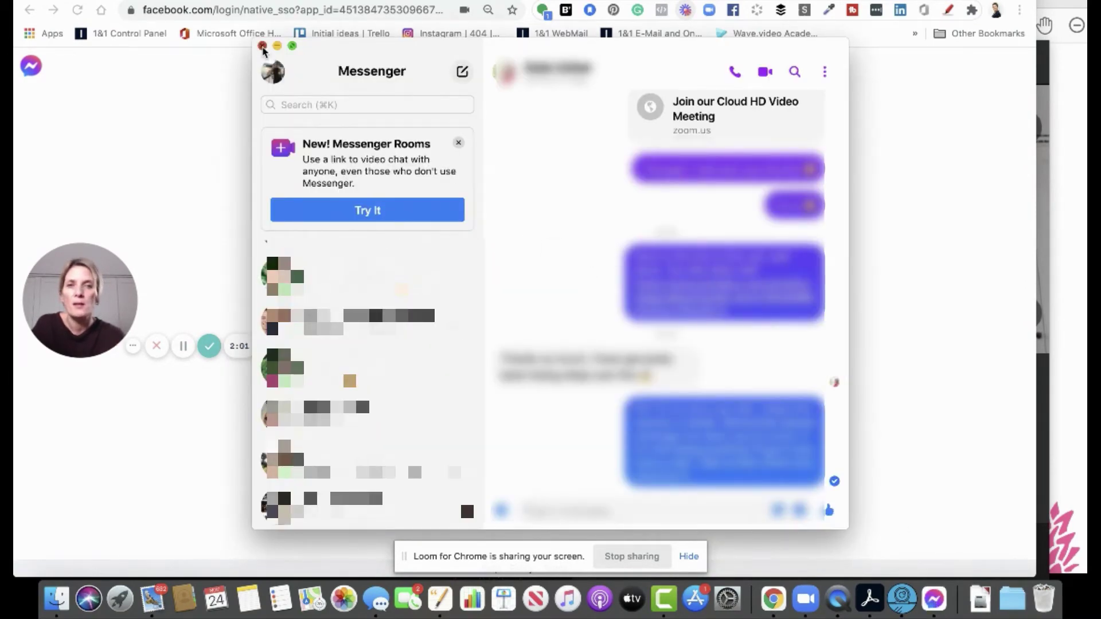
left_click(262, 47)
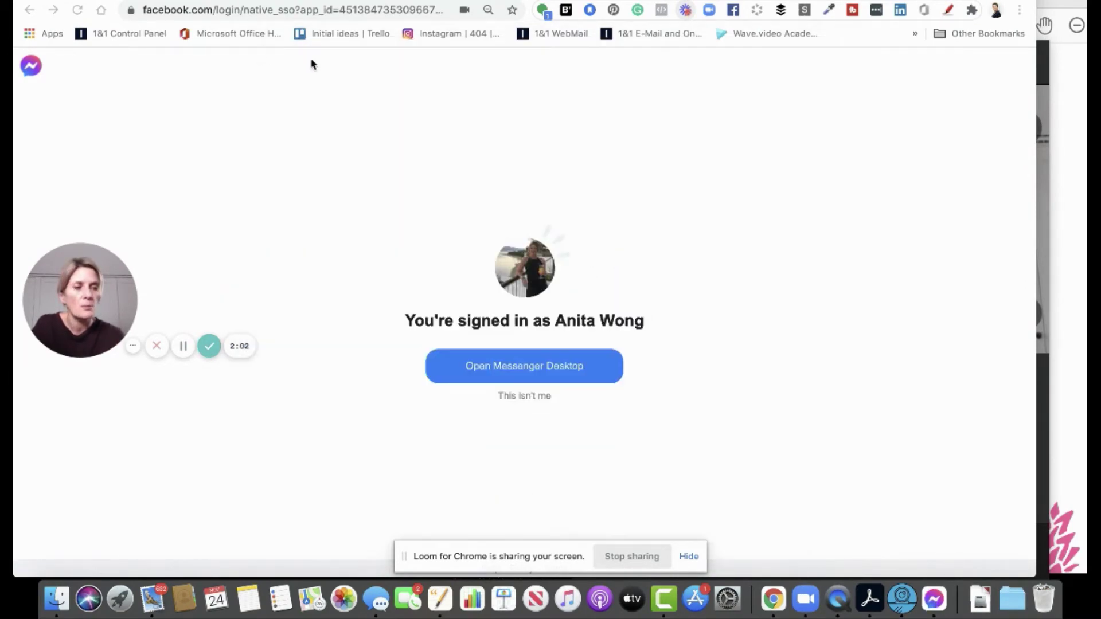
Reopen Messenger, start a new conversation with a suggested contact, then return to Chrome.
left_click(936, 602)
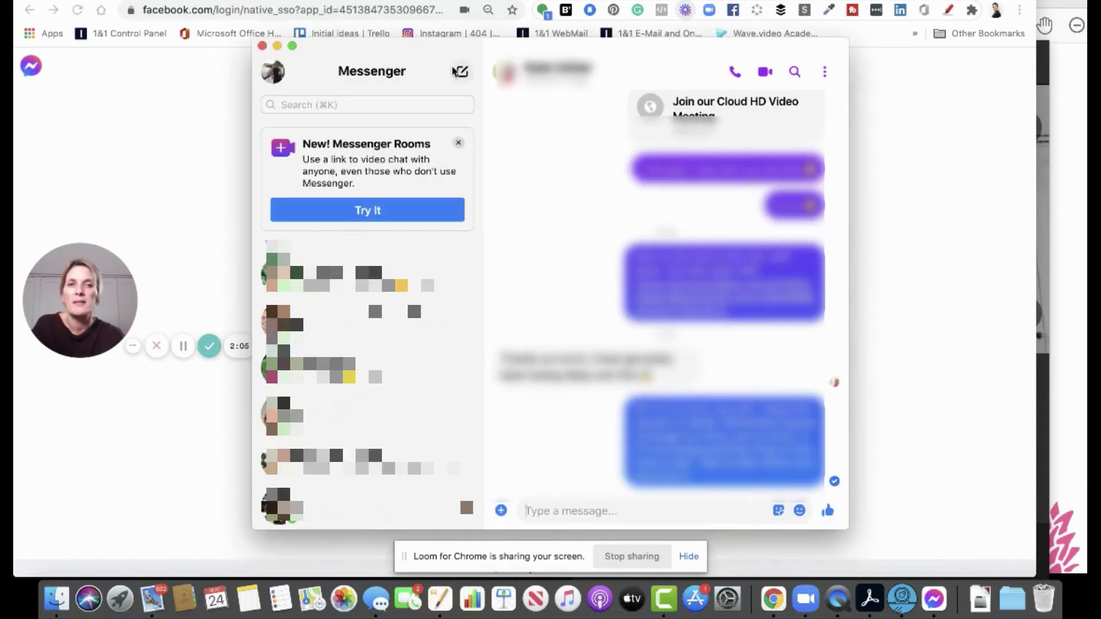
left_click(456, 71)
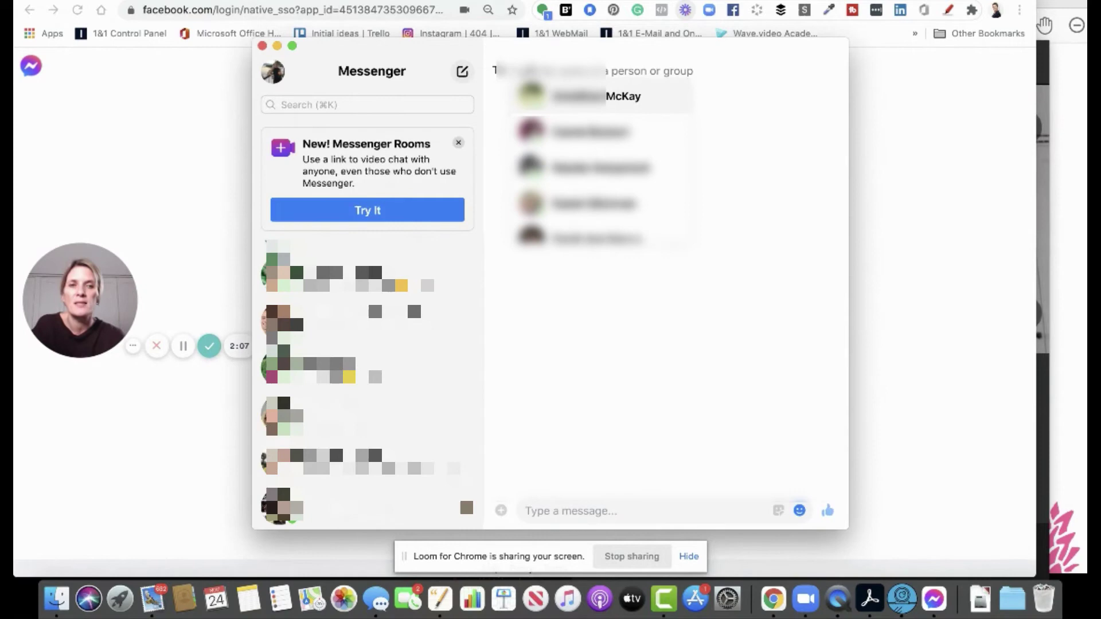
type("J")
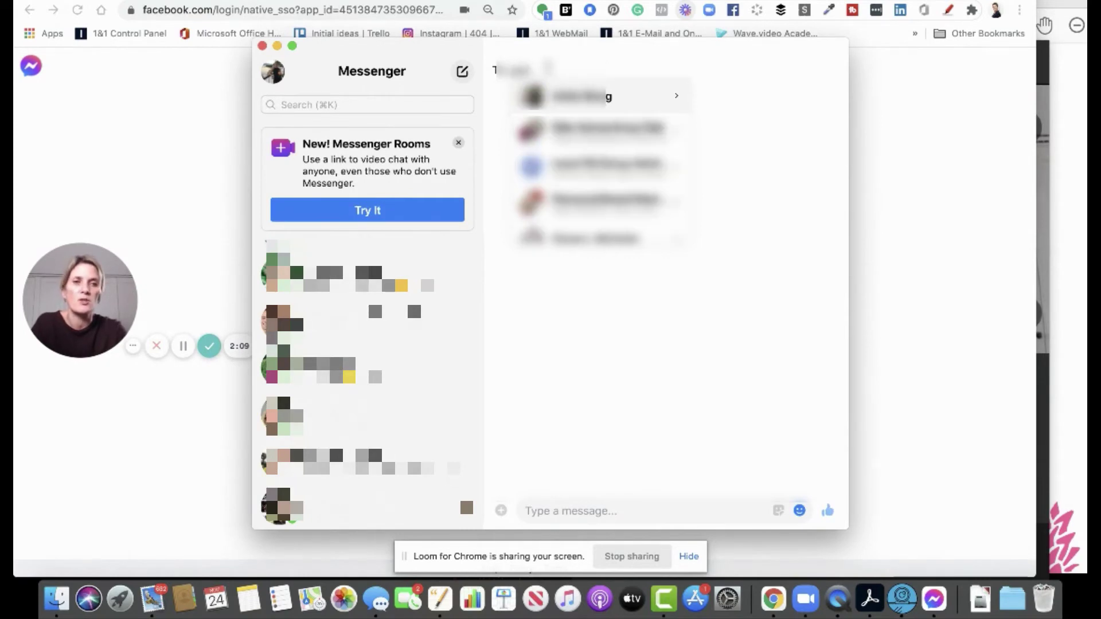
key("Return")
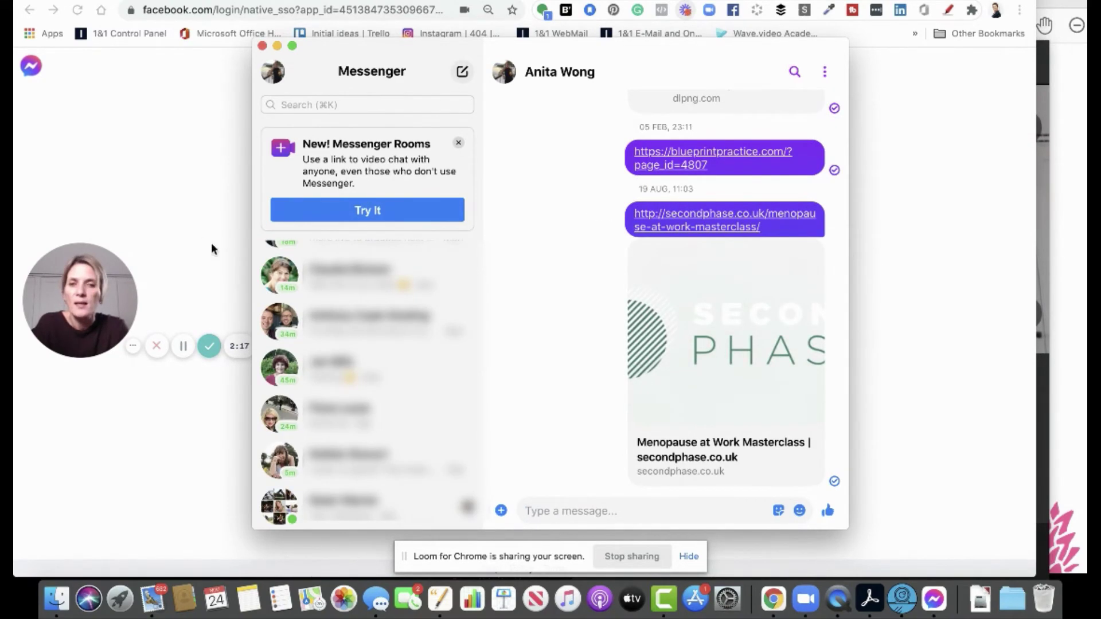
left_click(191, 233)
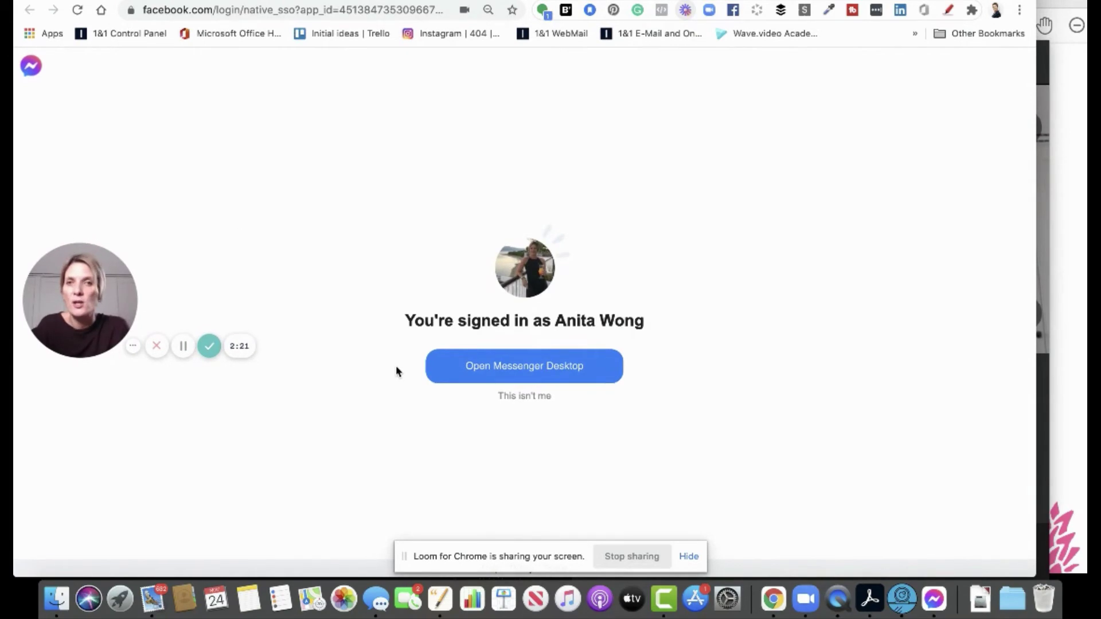
Return to messenger.com/desktop and scroll through its dark mode, stickers, photos and video-call sections.
left_click(525, 366)
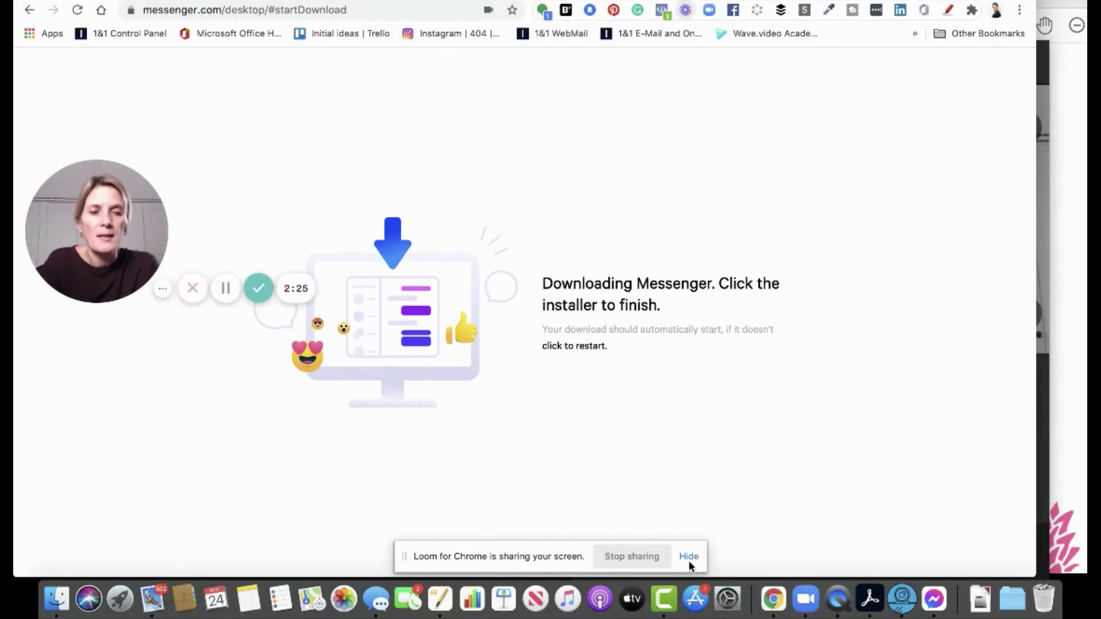
left_click(29, 10)
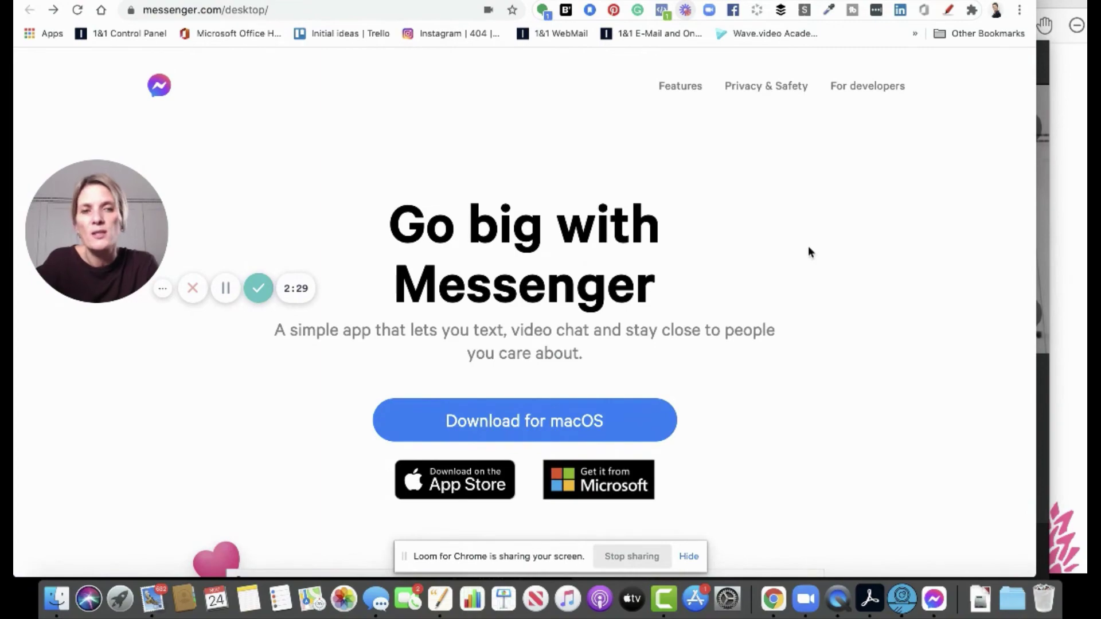
scroll(808, 250, "down", 10)
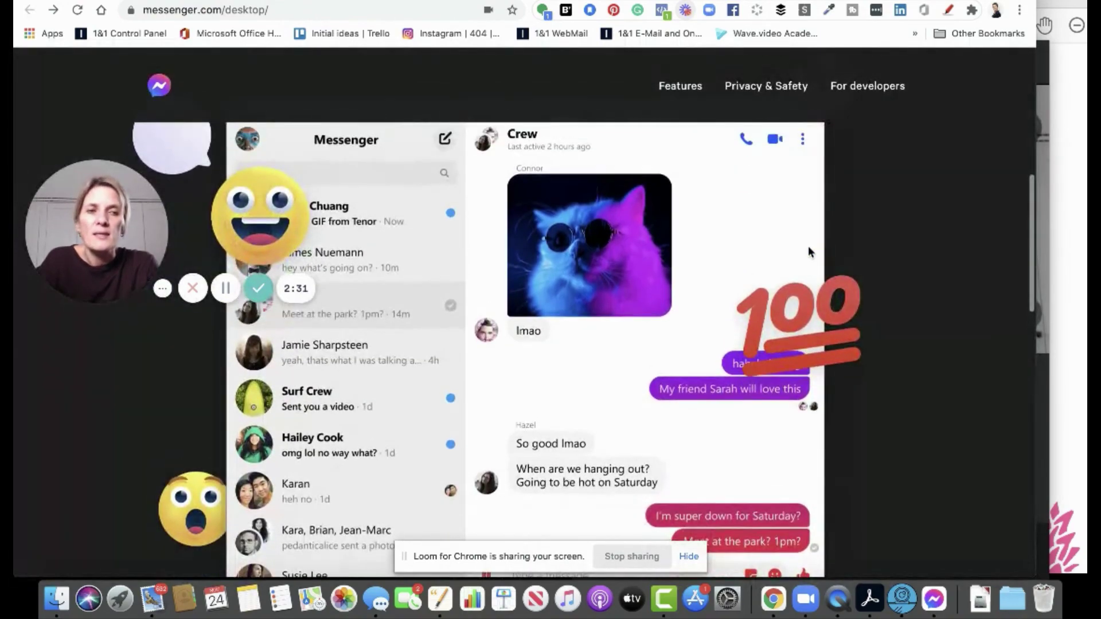
scroll(807, 245, "down", 5)
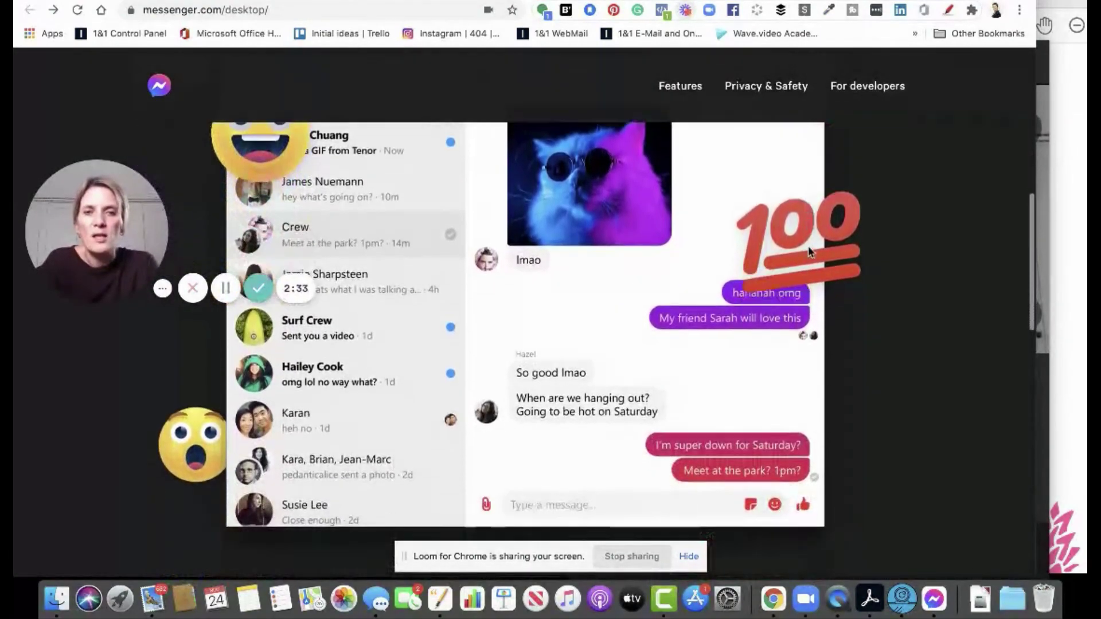
scroll(808, 249, "down", 3)
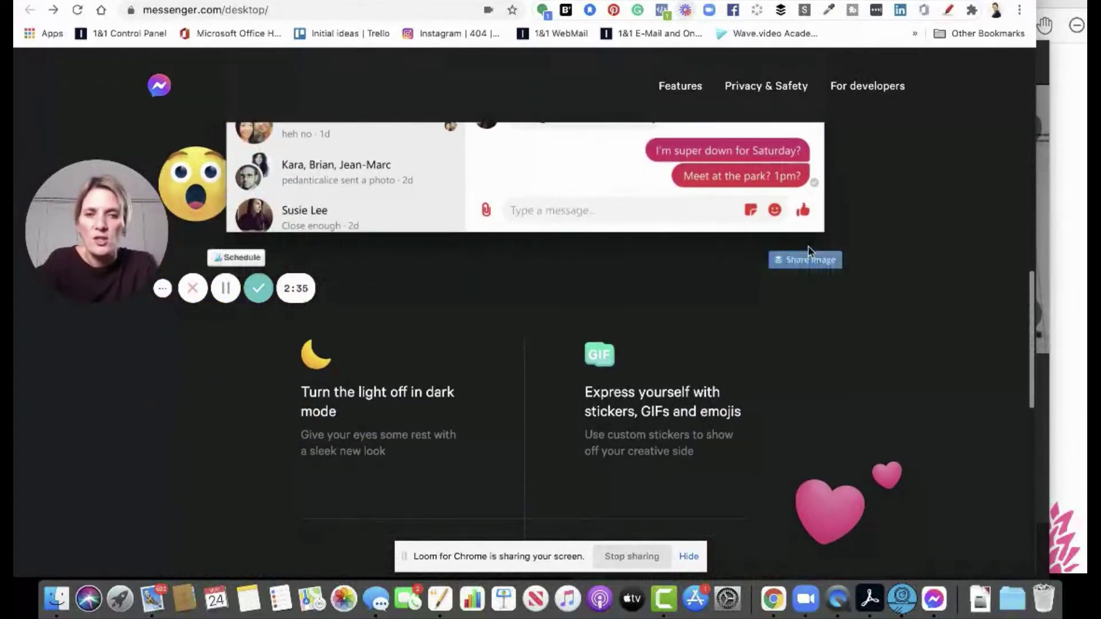
scroll(810, 251, "down", 2)
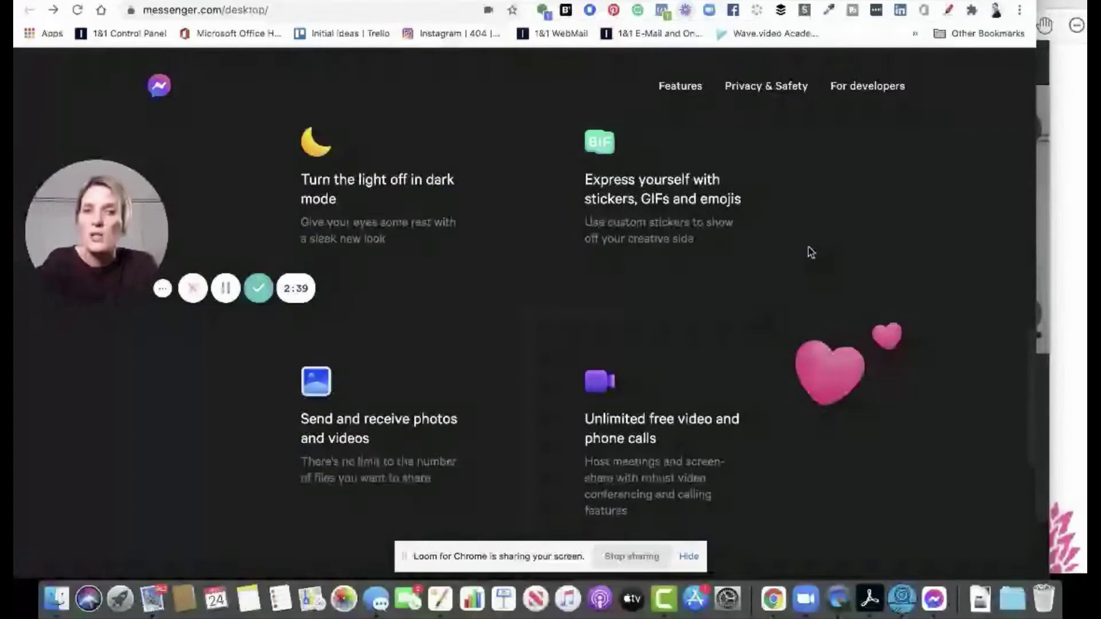
scroll(810, 252, "down", 2)
scroll(810, 252, "down", 2)
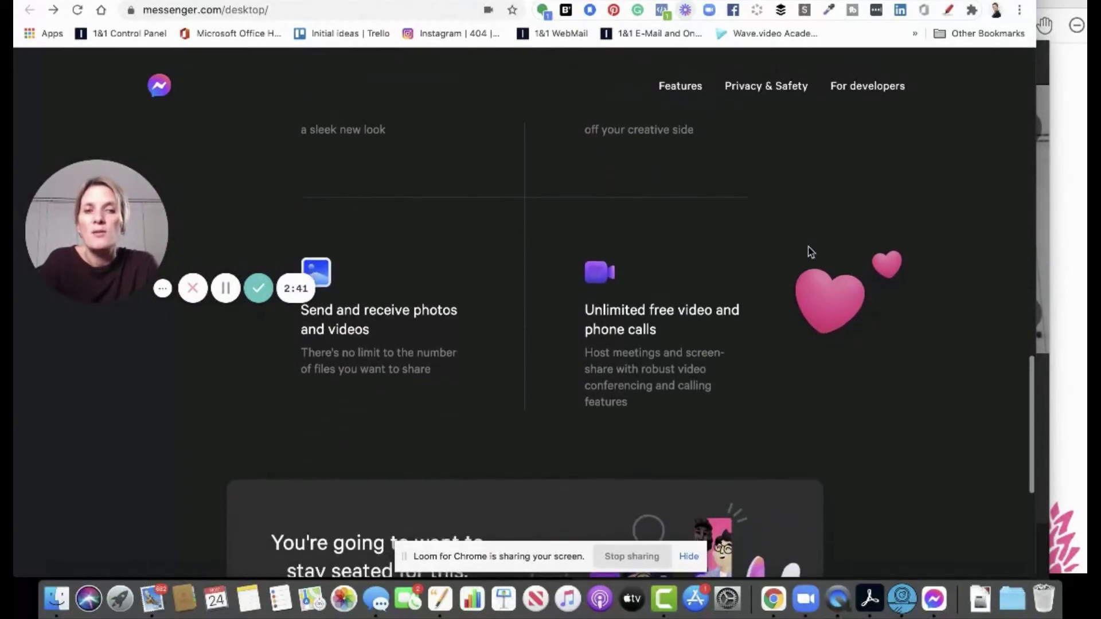
scroll(808, 251, "down", 2)
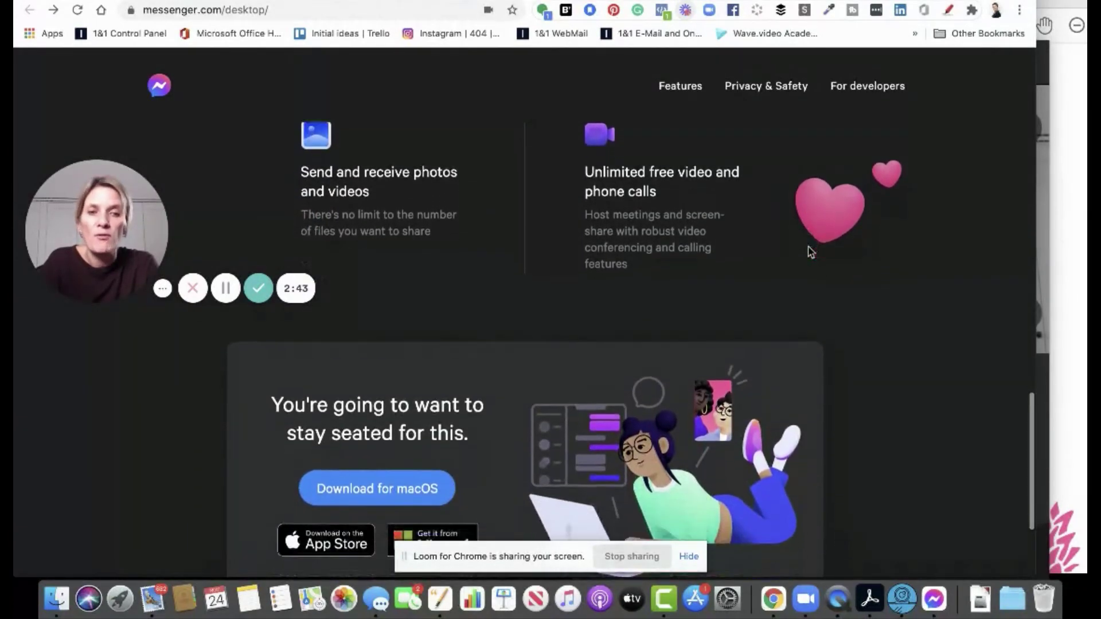
scroll(810, 253, "down", 2)
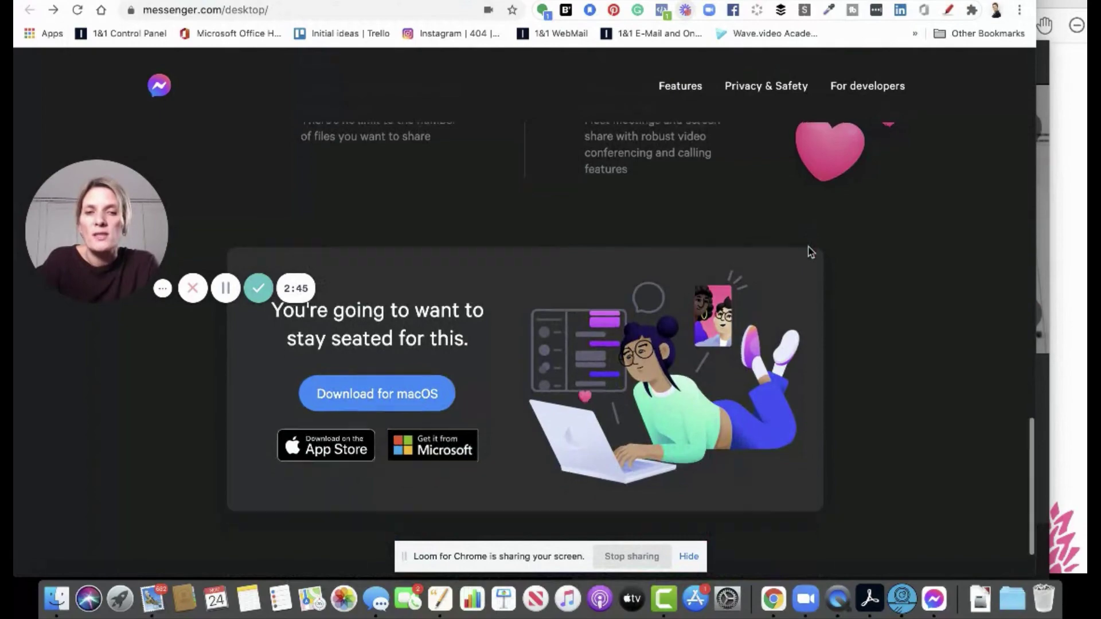
scroll(810, 252, "up", 15)
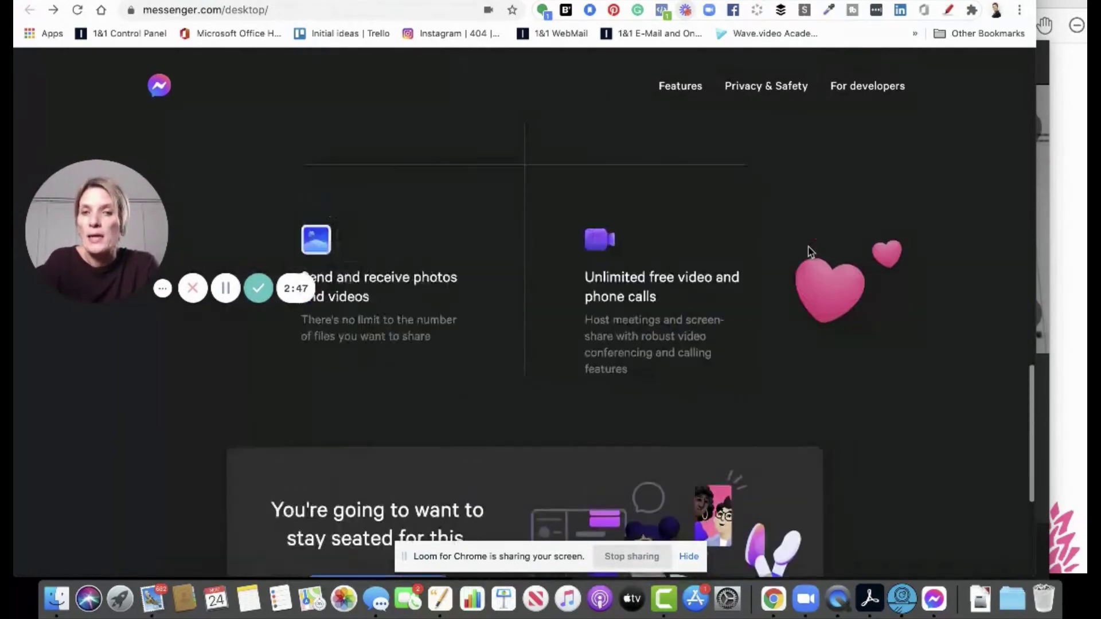
scroll(807, 247, "up", 5)
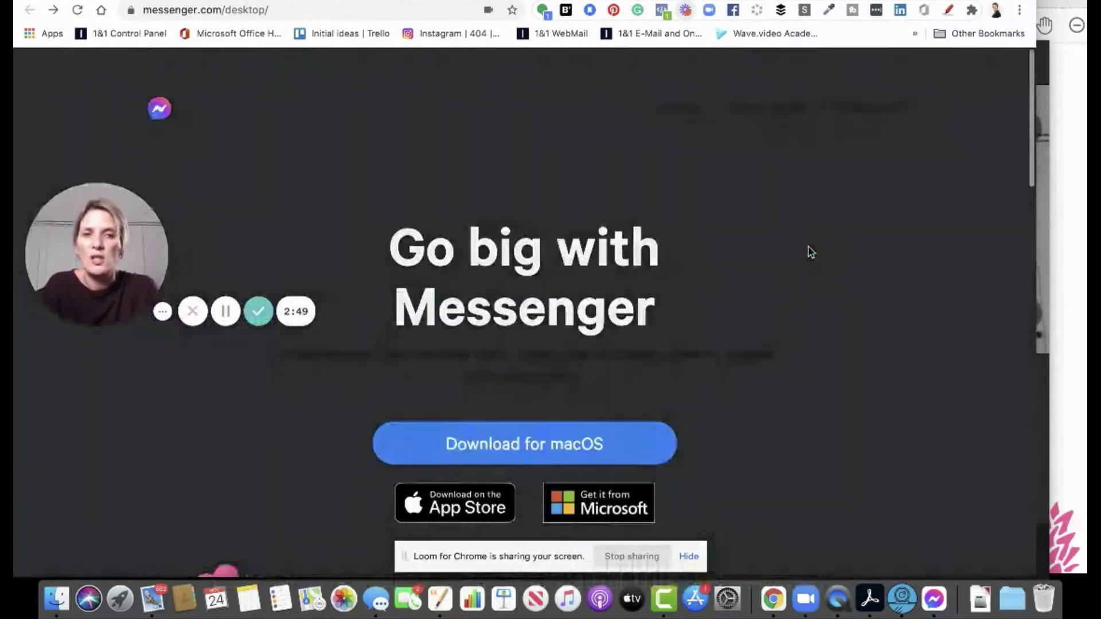